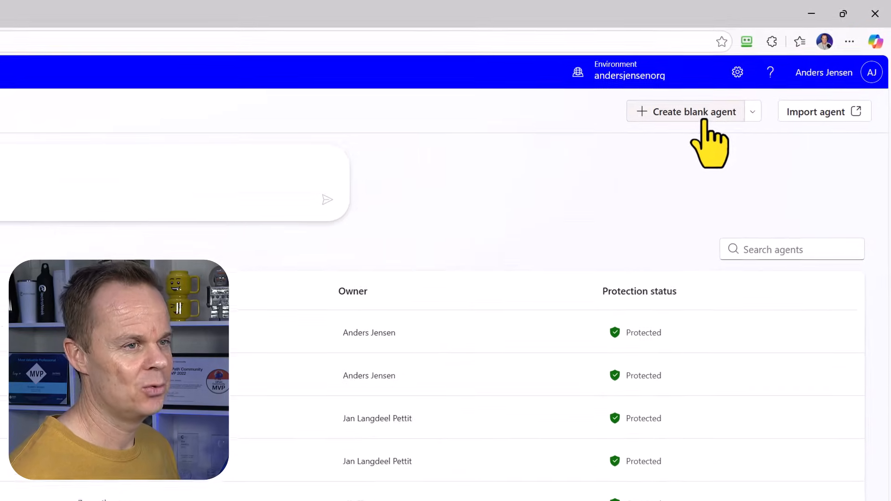
# Step: Create a blank agent and rename it to 'HR Agent' by adding 'HR' before 'Agent'
pyautogui.click(704, 122)
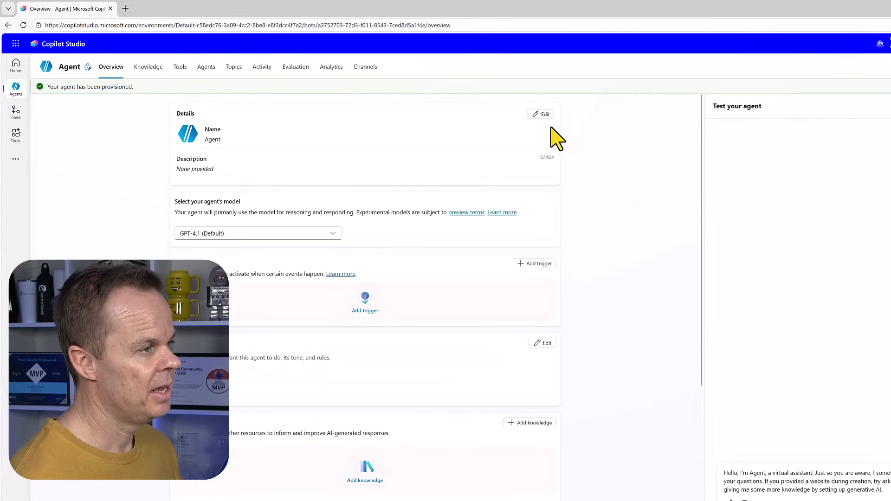
pyautogui.click(542, 115)
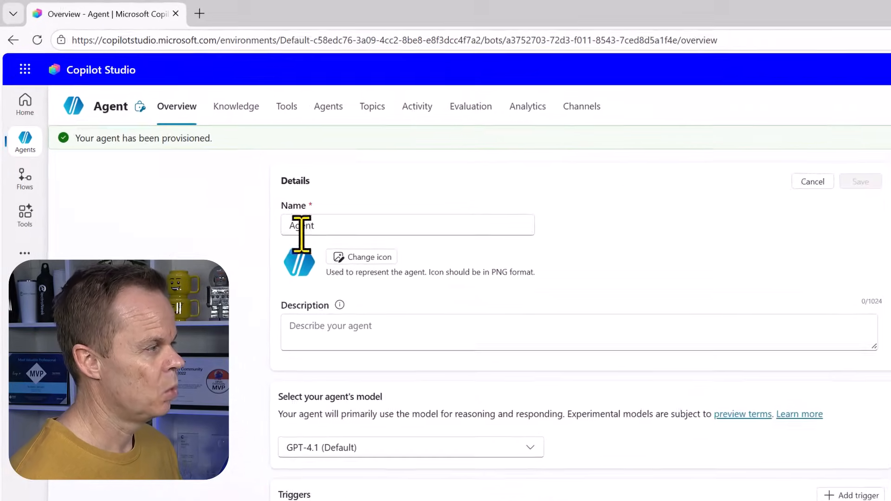
pyautogui.click(293, 226)
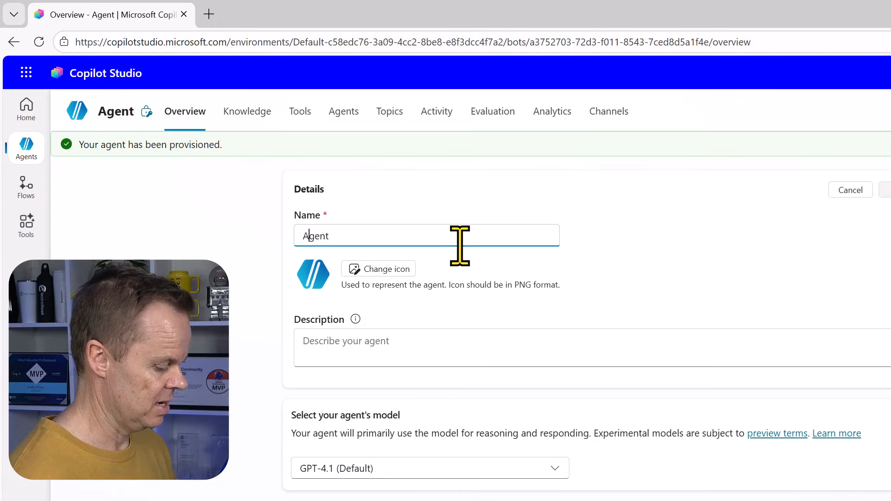
pyautogui.write('HR')
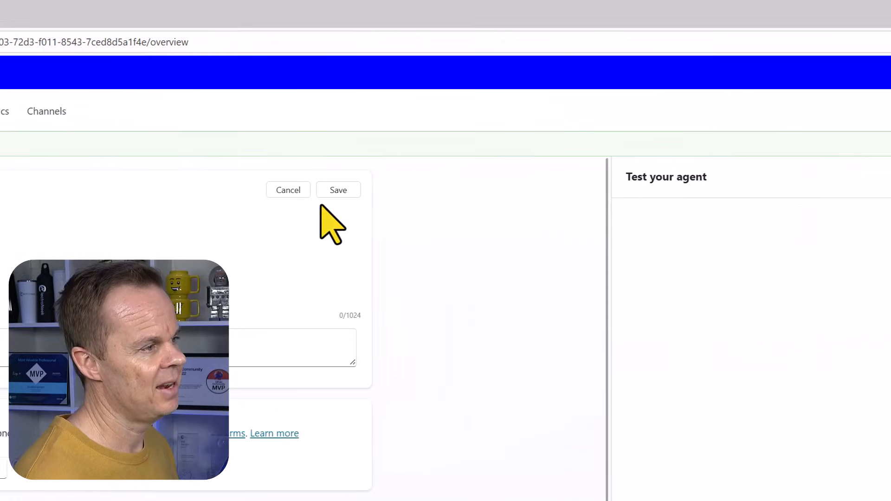
pyautogui.click(332, 190)
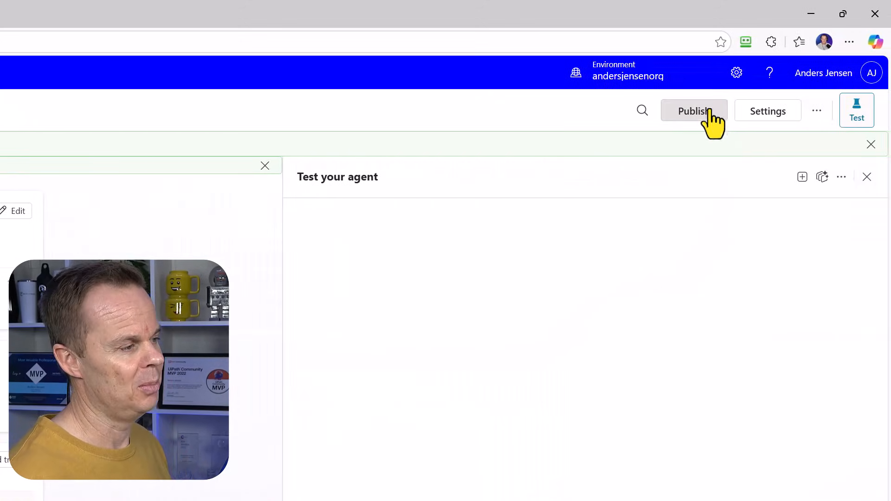
# Step: Publish HR Agent, add the Teams and Microsoft 365 Copilot channel, and view it in Microsoft 365
pyautogui.click(705, 114)
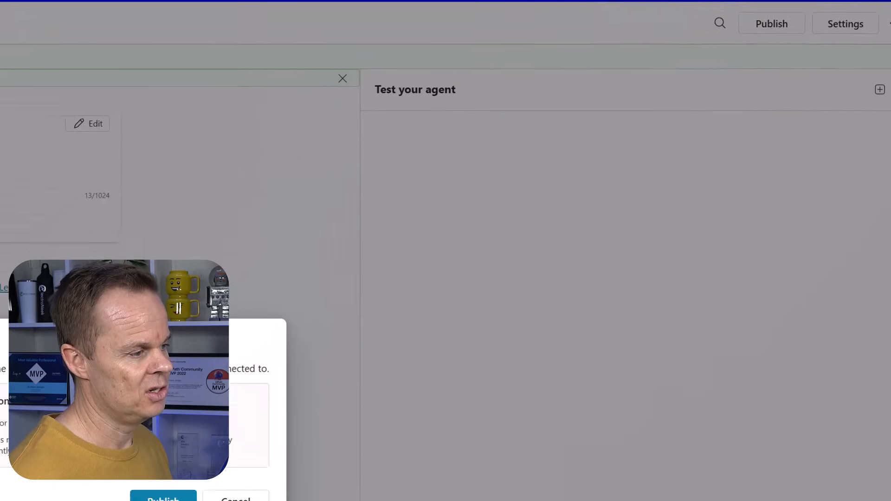
pyautogui.click(363, 273)
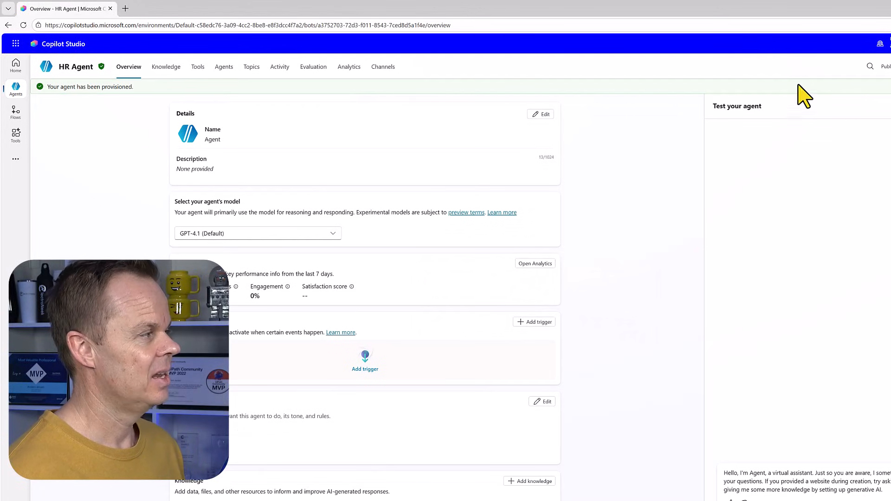
pyautogui.click(384, 68)
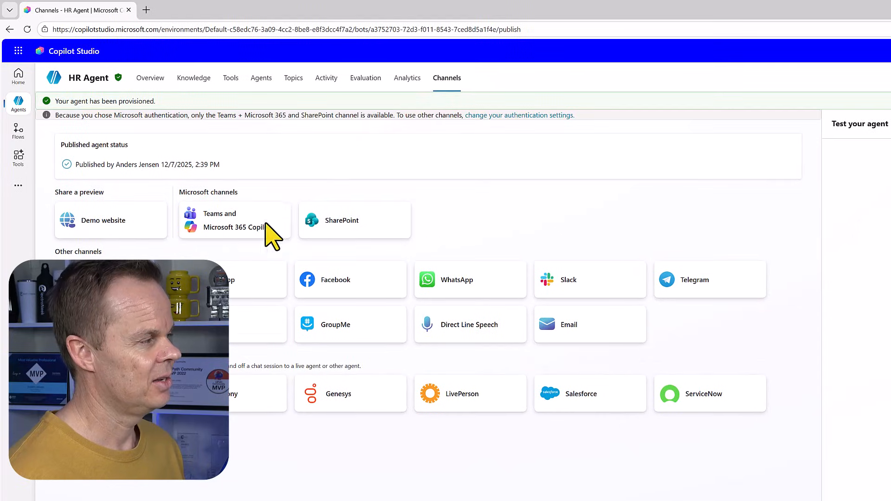
pyautogui.click(246, 237)
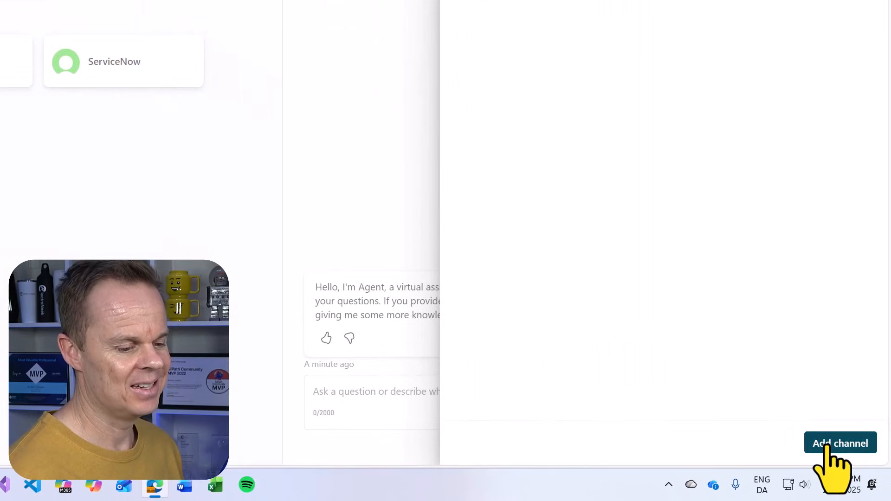
pyautogui.click(827, 445)
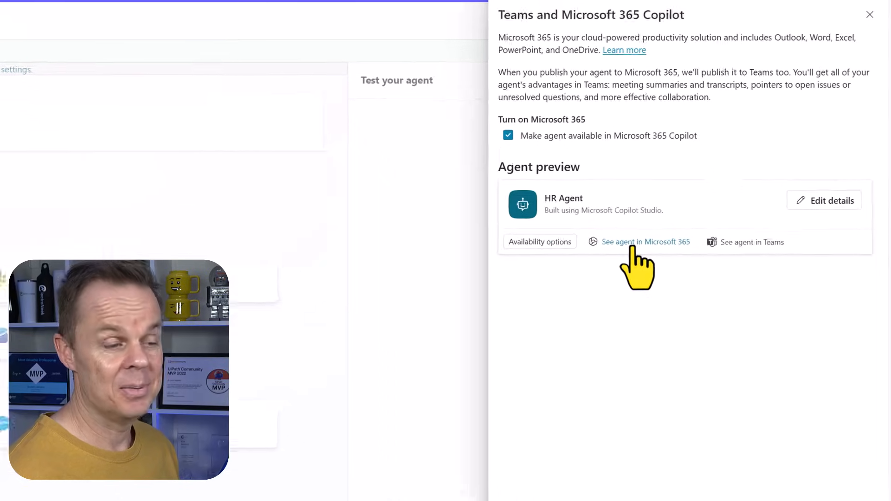
pyautogui.click(632, 243)
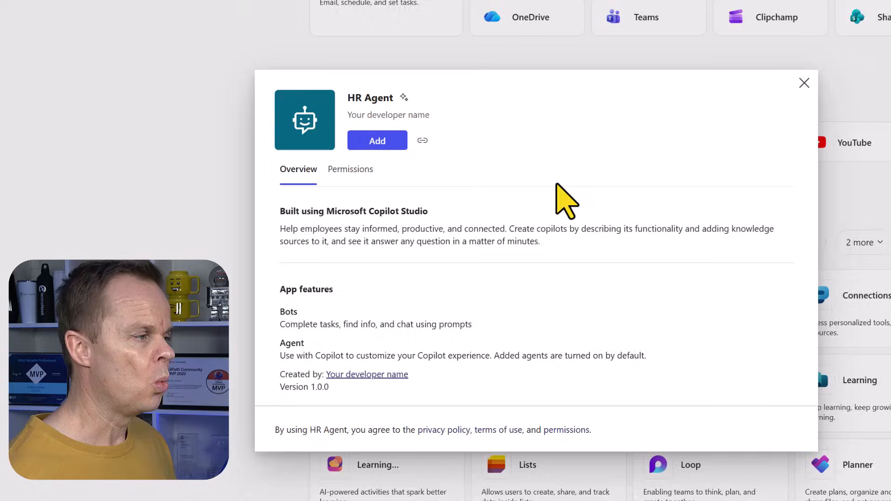
# Step: Try adding HR Agent in Microsoft 365 Copilot, dismiss the 'Something went wrong' error, and return to Copilot Studio
pyautogui.click(378, 142)
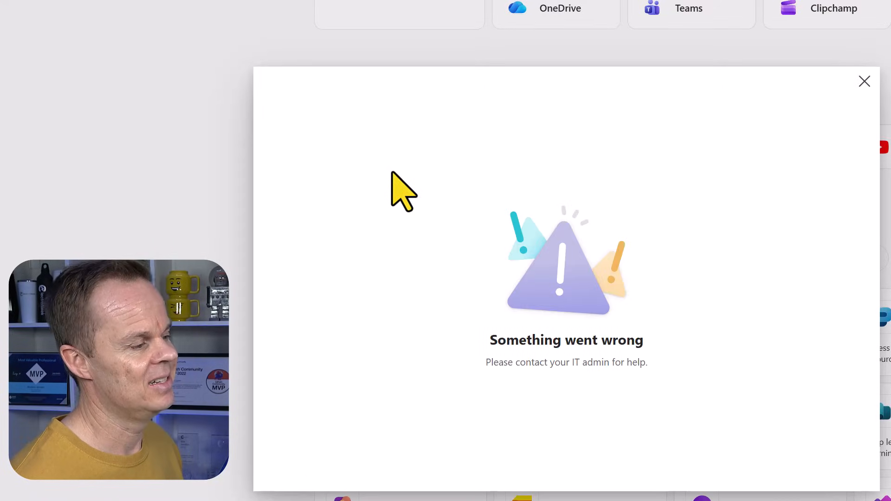
pyautogui.click(864, 81)
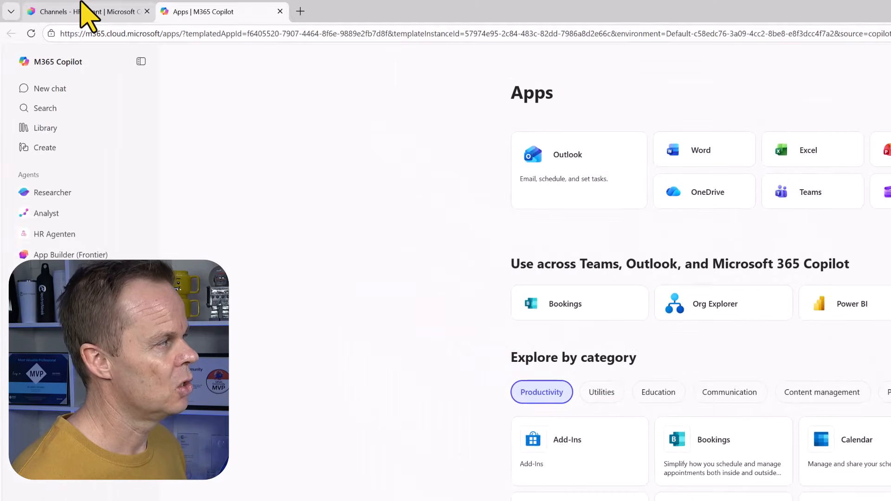
pyautogui.click(86, 11)
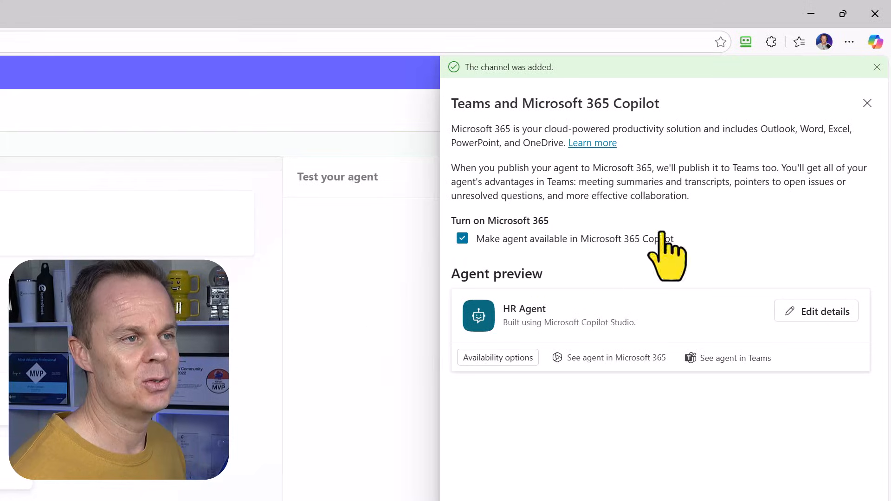
# Step: Republish HR Agent and reopen the Teams and Microsoft 365 Copilot channel card
pyautogui.click(867, 103)
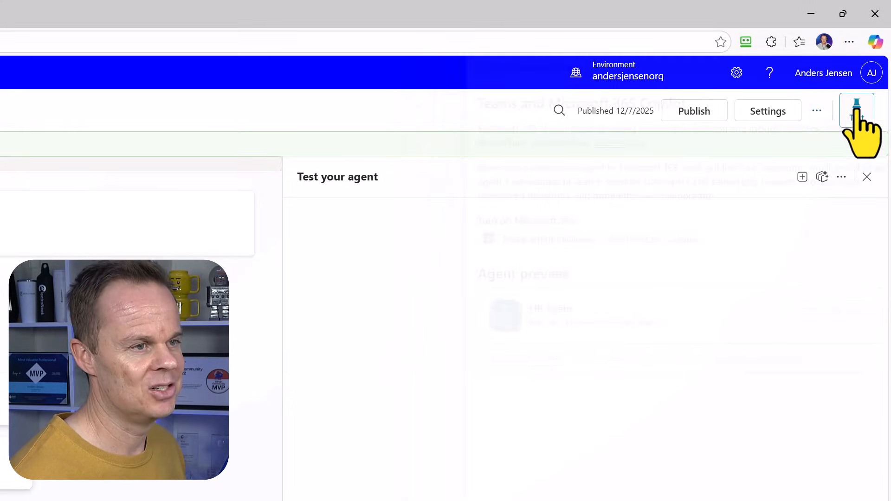
pyautogui.click(711, 117)
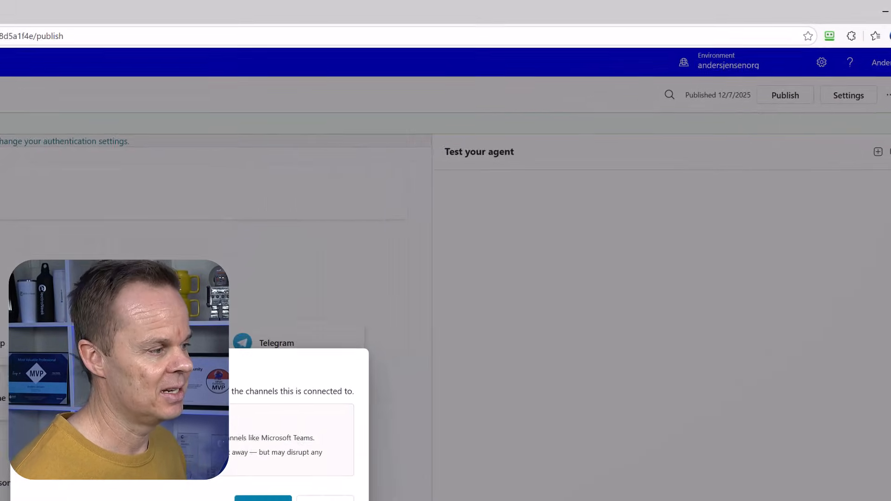
pyautogui.click(478, 404)
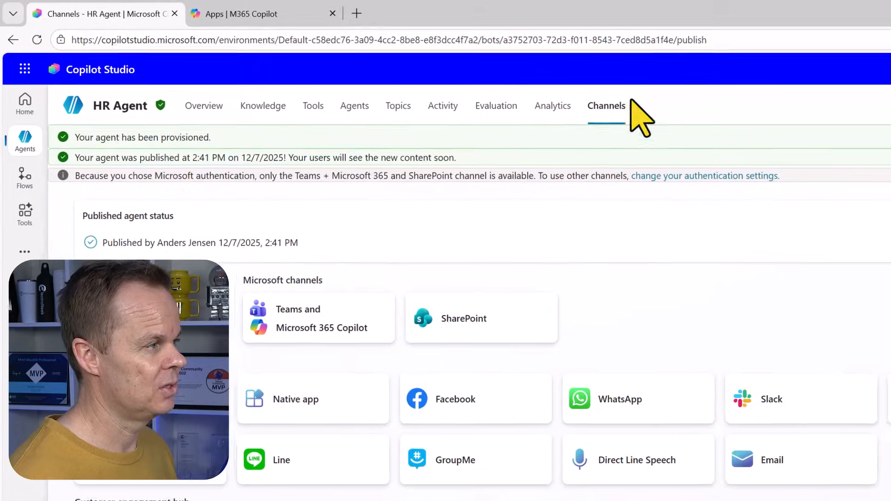
pyautogui.click(360, 349)
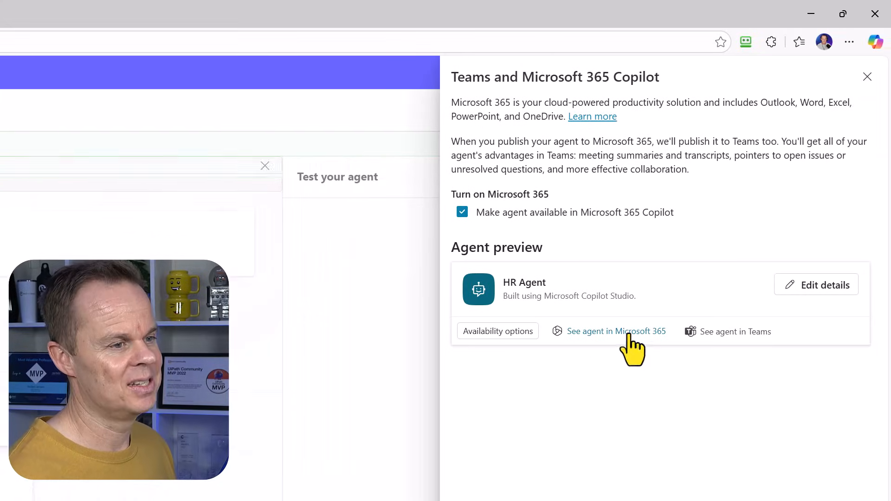
# Step: Add HR Agent in Microsoft 365 Copilot, then go back to the Copilot Studio Channels tab
pyautogui.click(628, 334)
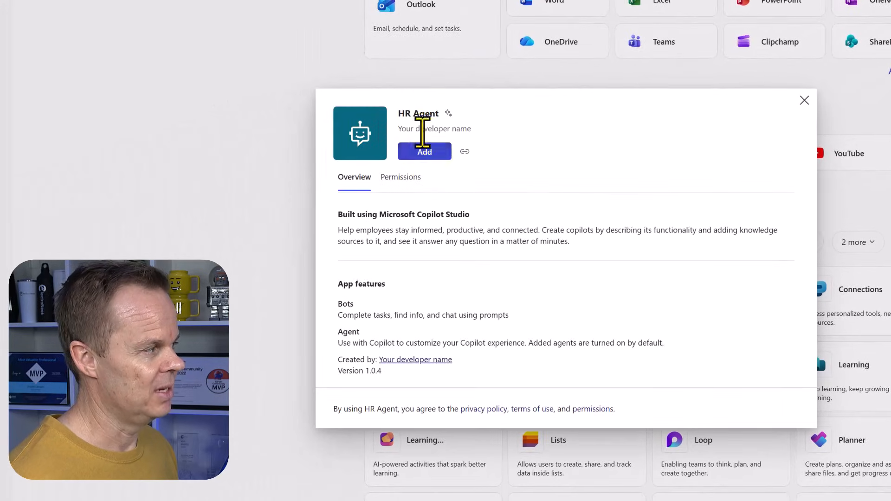
pyautogui.click(430, 153)
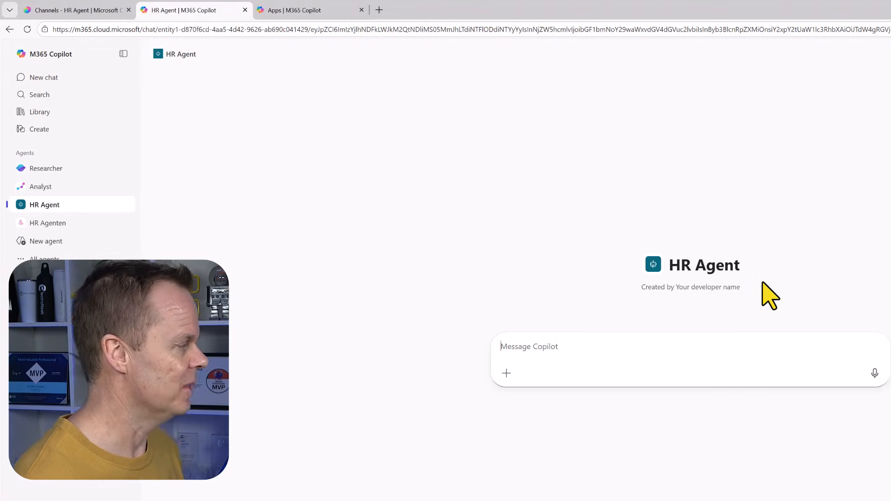
pyautogui.click(101, 10)
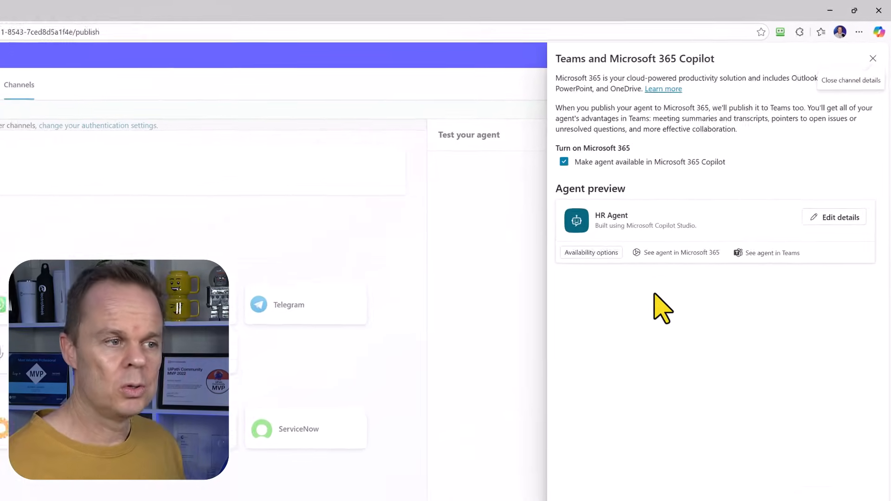
# Step: Set Desktop\HRLogo.png as HR Agent's icon and give it a white background colour
pyautogui.click(841, 231)
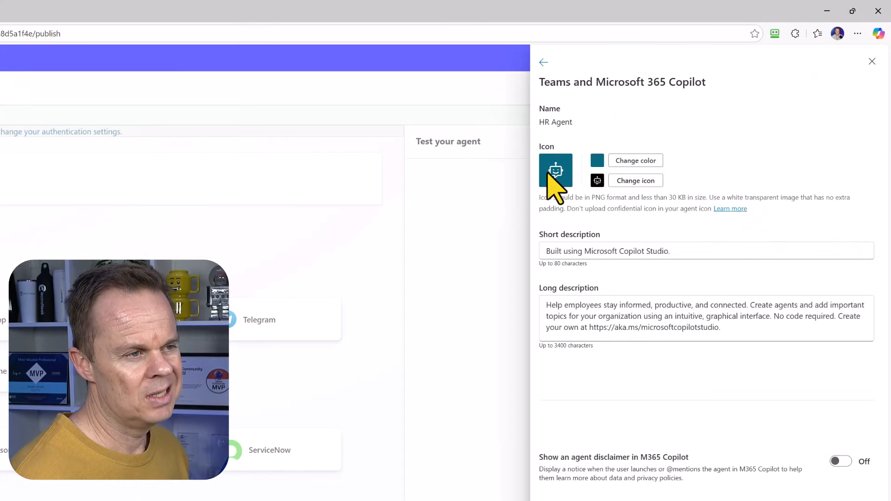
pyautogui.click(642, 181)
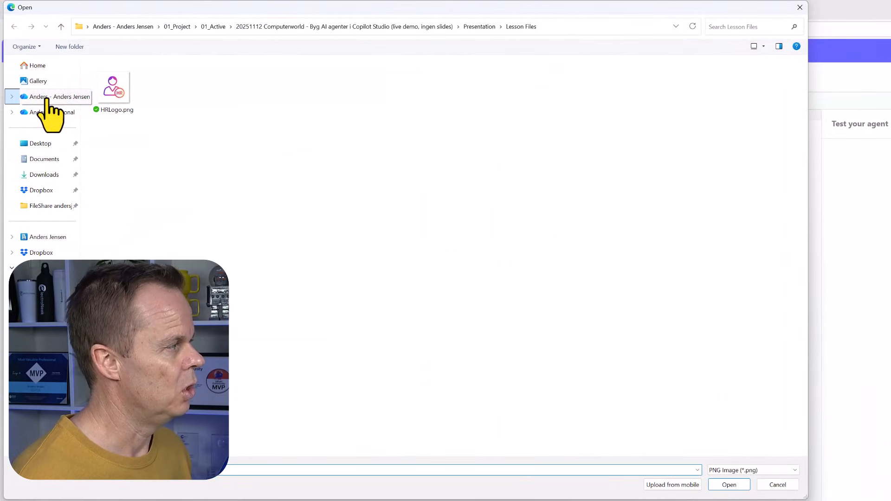
pyautogui.click(49, 143)
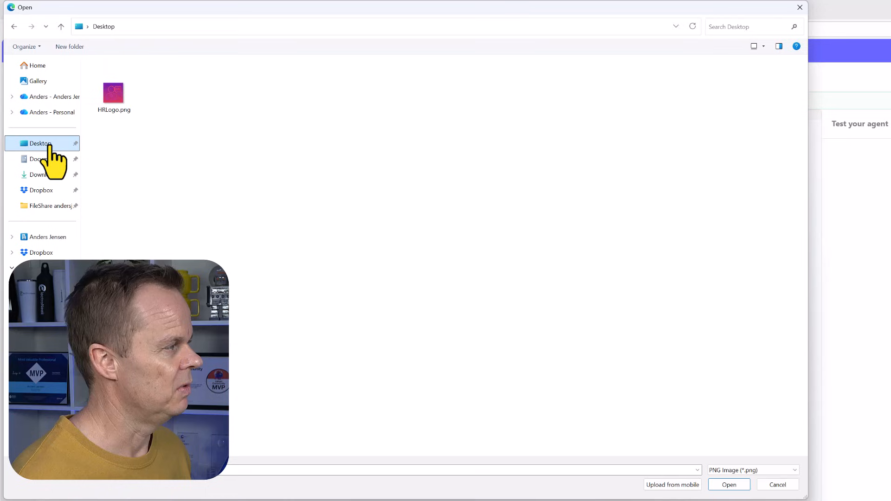
pyautogui.click(121, 106)
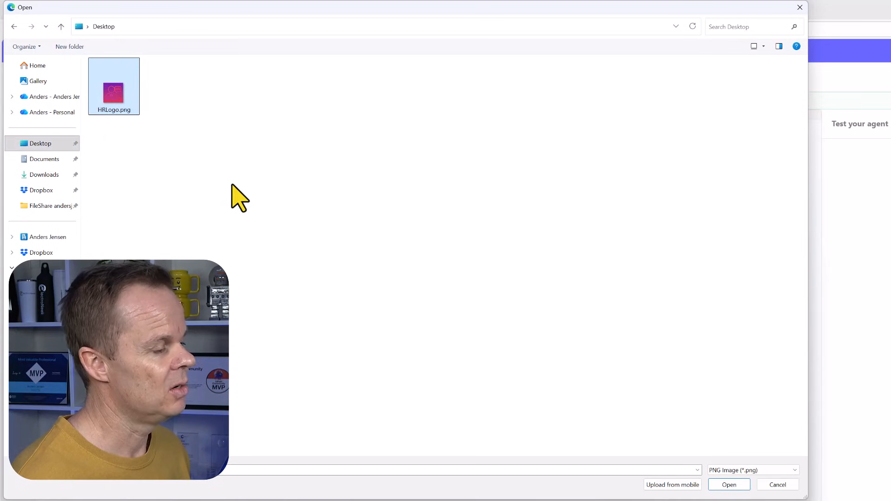
pyautogui.click(730, 485)
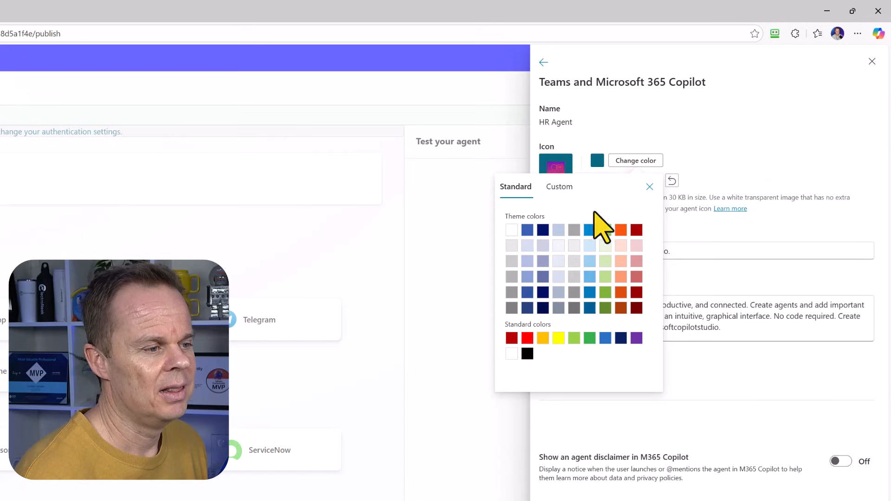
pyautogui.click(511, 354)
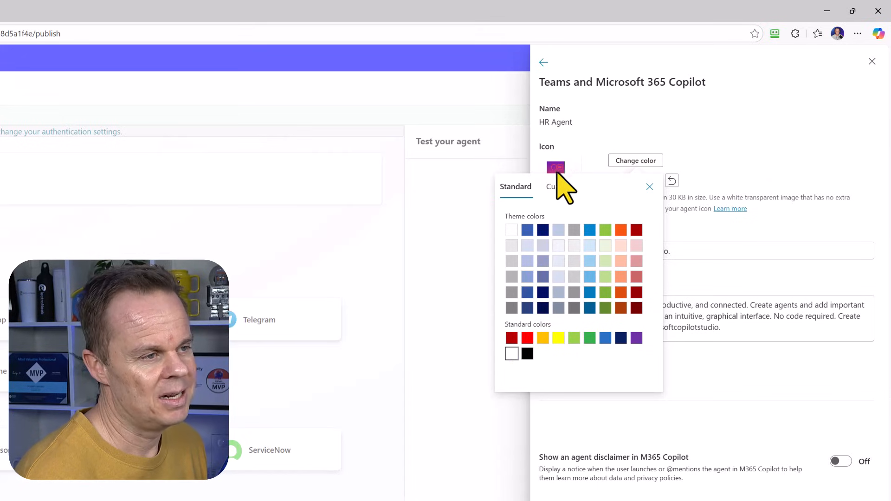
# Step: Replace the default short and long descriptions with HR-specific text
pyautogui.click(649, 187)
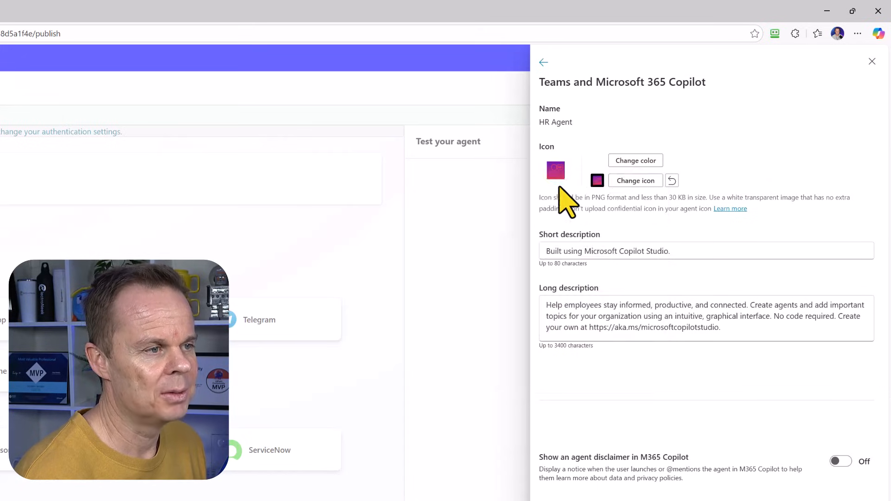
pyautogui.moveTo(686, 250); pyautogui.dragTo(534, 256)
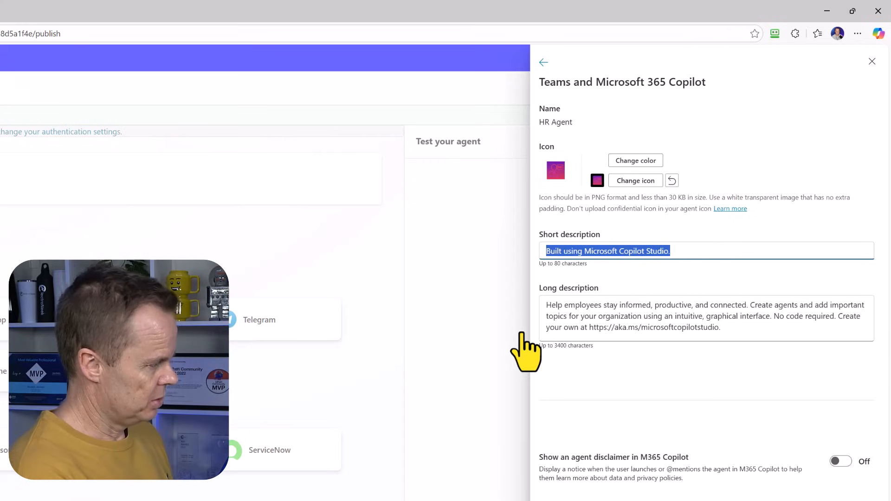
pyautogui.write('T')
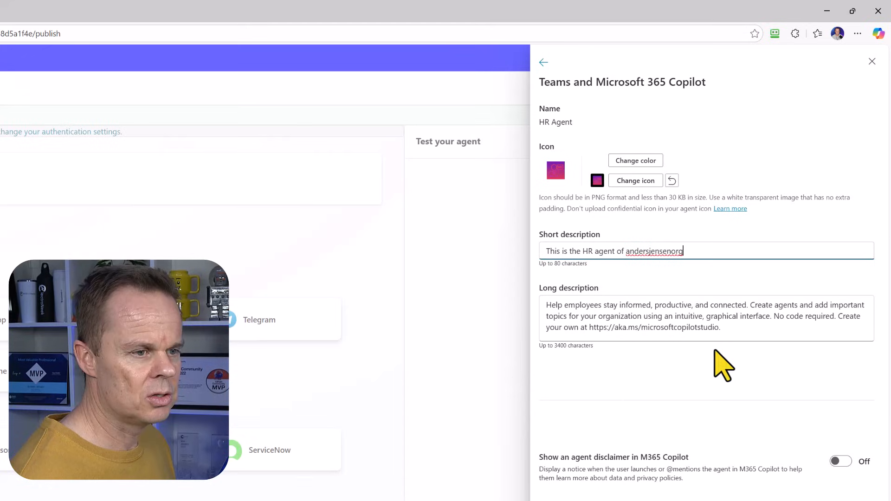
pyautogui.moveTo(743, 328); pyautogui.dragTo(515, 291)
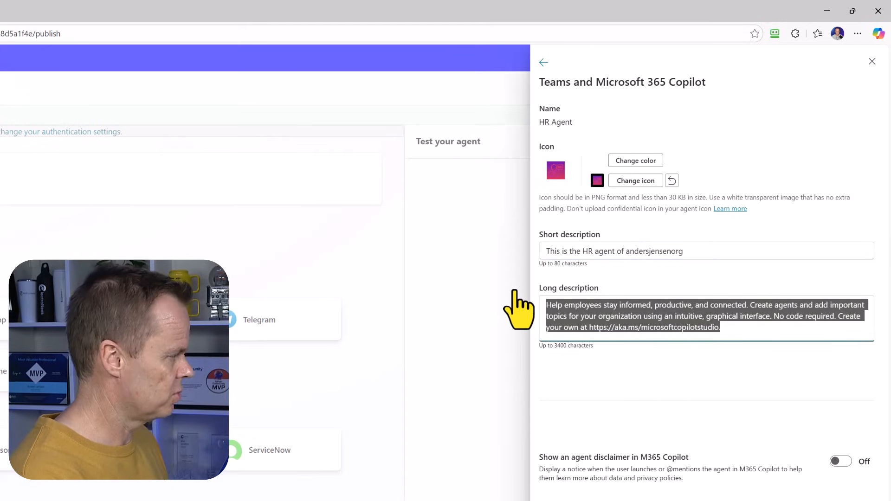
pyautogui.write('T')
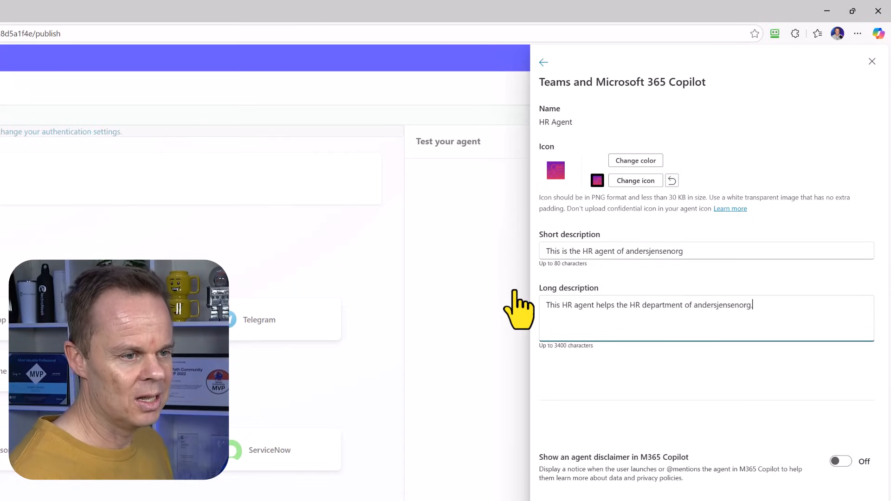
pyautogui.click(701, 253)
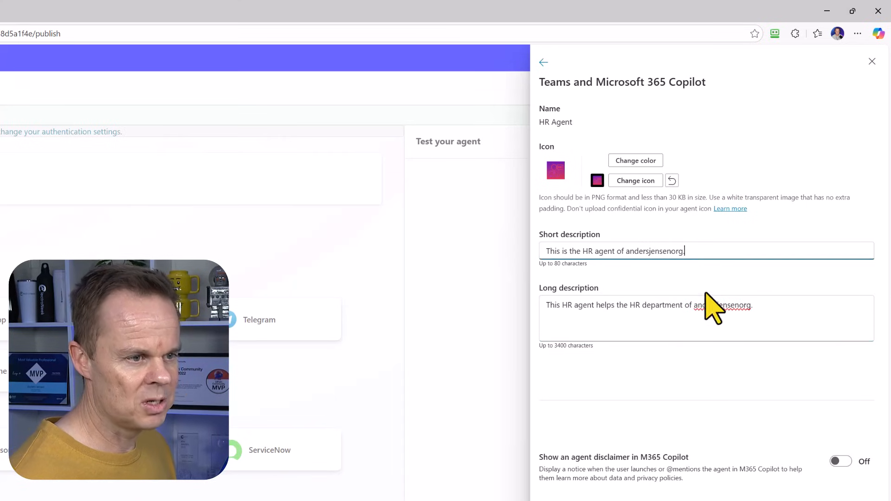
pyautogui.click(727, 308)
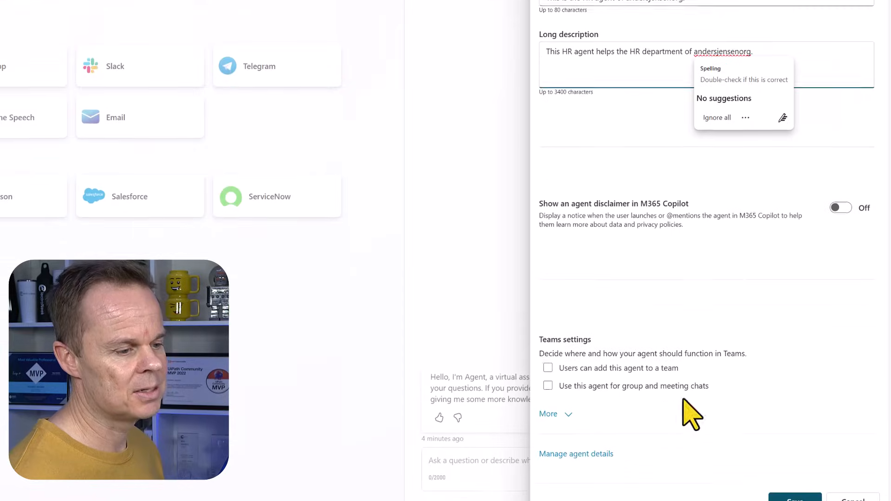
pyautogui.click(655, 267)
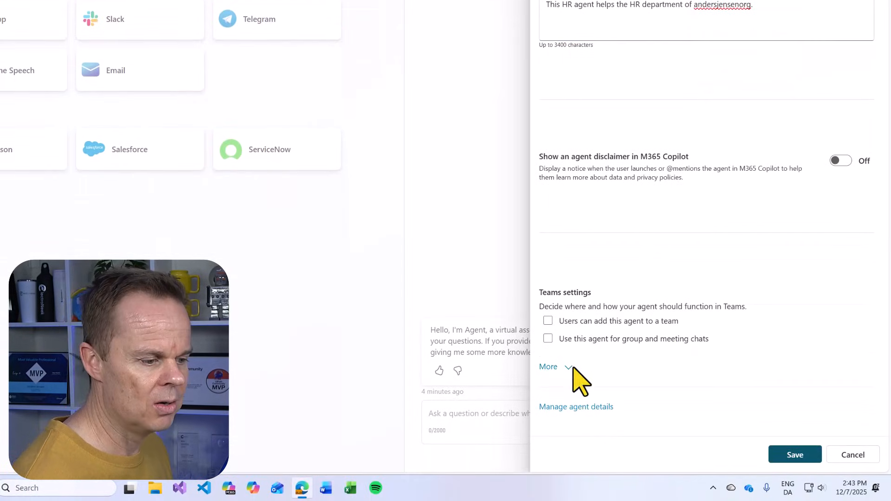
# Step: Enter the developer's name in the Developer name field and save the channel details
pyautogui.click(569, 368)
pyautogui.scroll(-1, 646, 325)
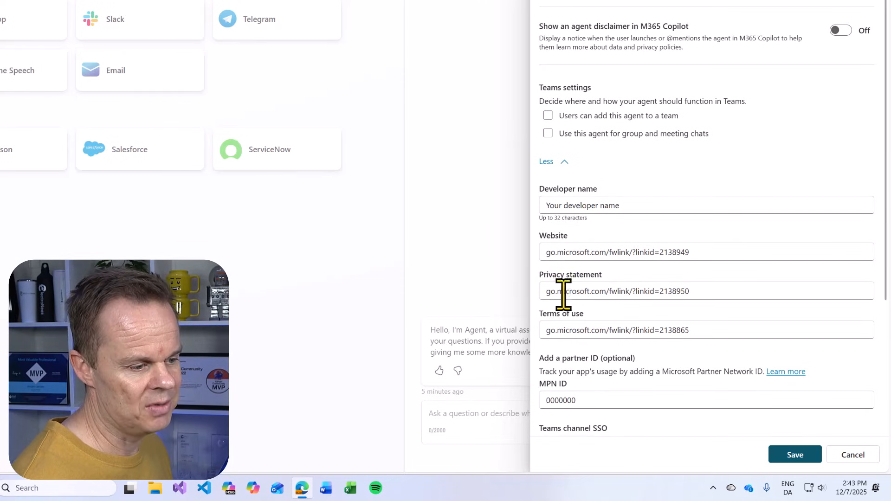
pyautogui.moveTo(652, 205); pyautogui.dragTo(550, 206)
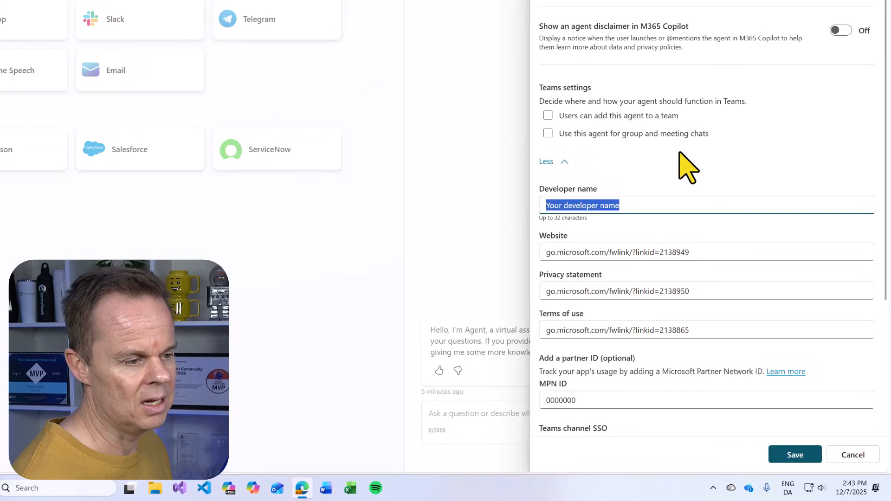
pyautogui.write('Anders Jensen')
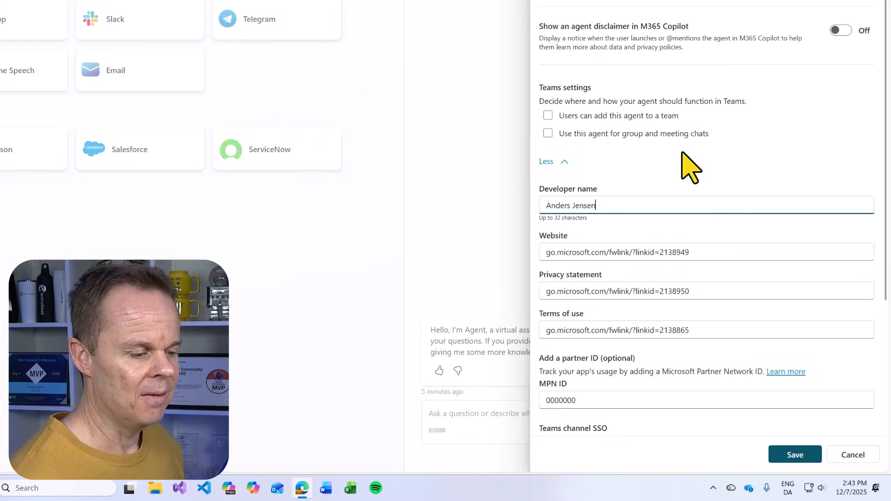
pyautogui.click(799, 456)
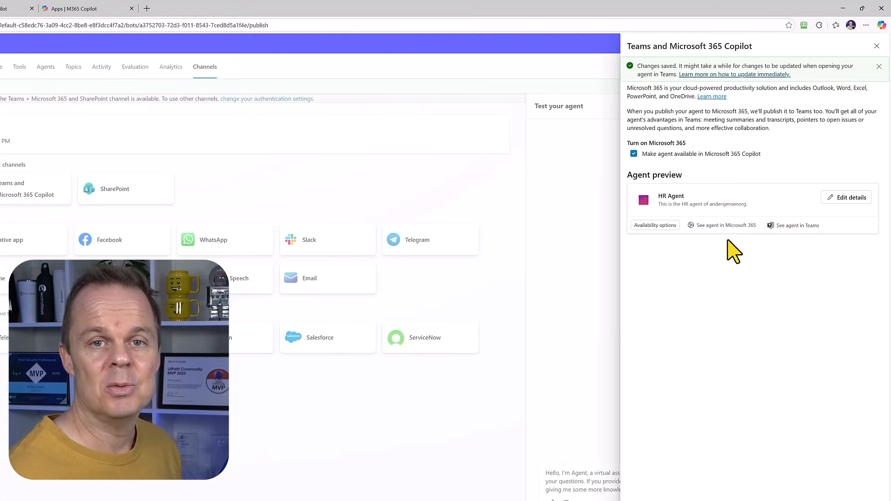
# Step: Republish HR Agent with Force newest version ticked, then reopen its Teams and Microsoft 365 Copilot details
pyautogui.click(878, 48)
pyautogui.click(773, 68)
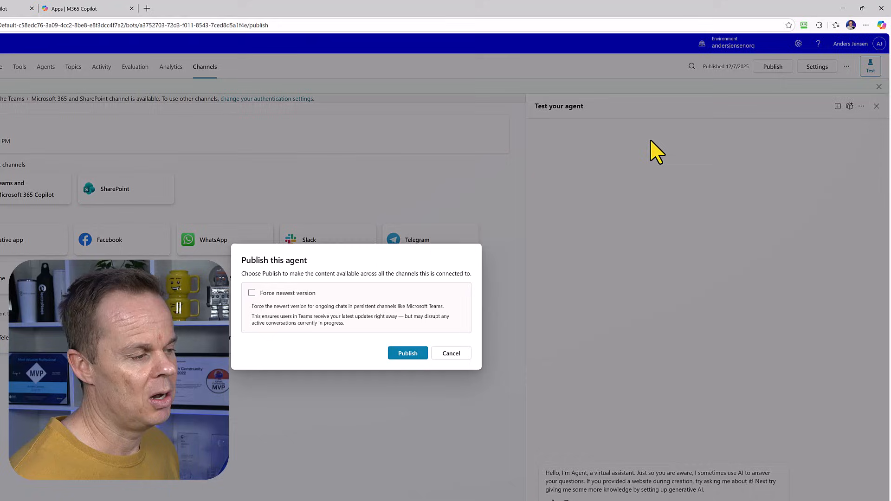
pyautogui.click(343, 297)
pyautogui.click(404, 355)
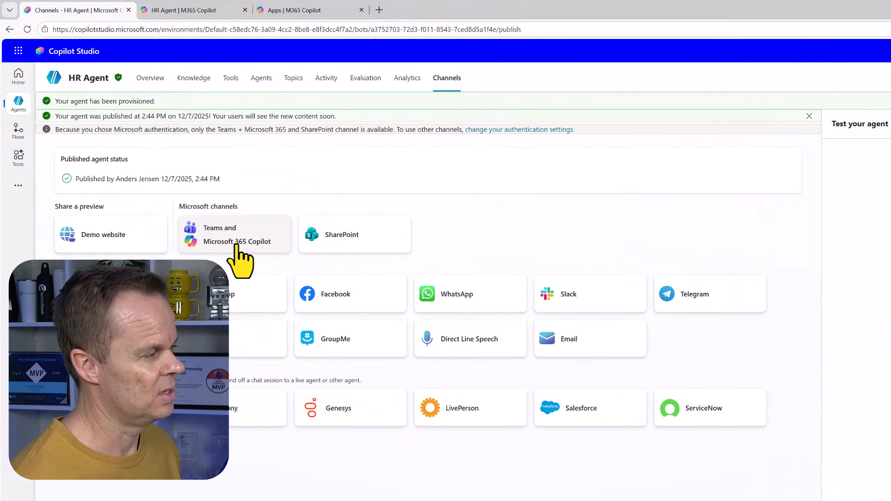
pyautogui.click(237, 245)
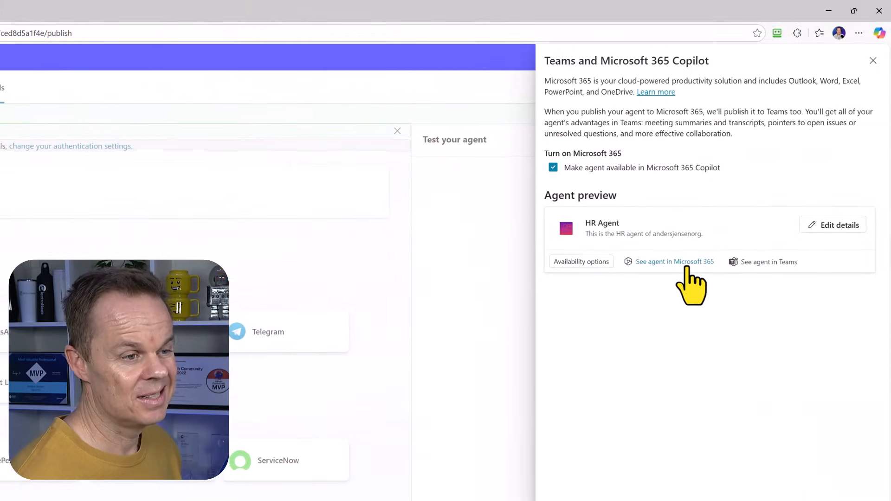
# Step: Update HR Agent in Microsoft 365 Copilot, open its chat from All agents, and refresh with F5
pyautogui.click(687, 263)
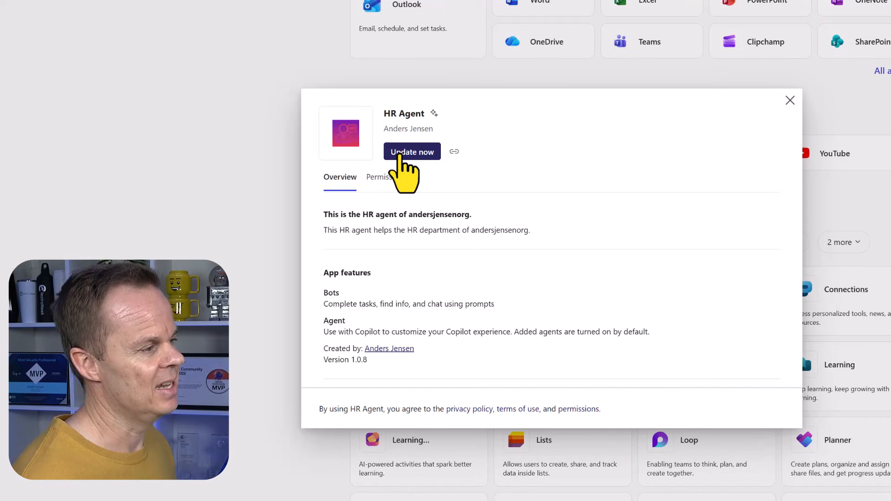
pyautogui.click(404, 153)
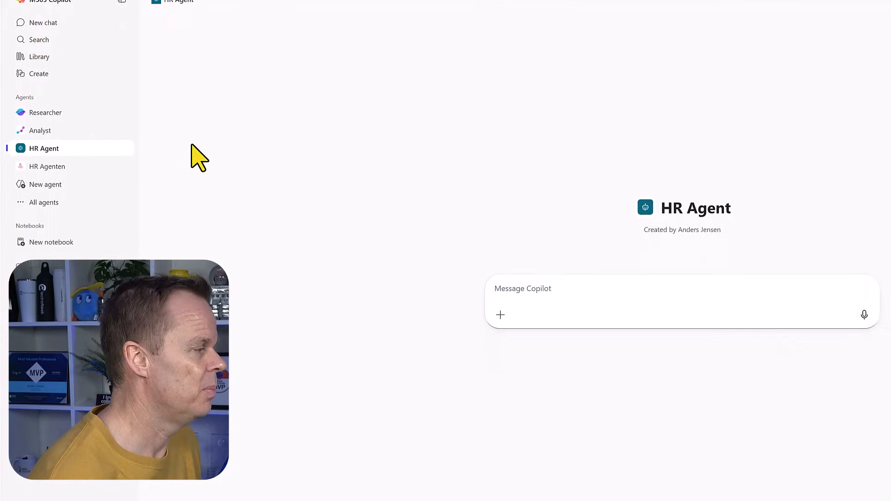
pyautogui.click(59, 195)
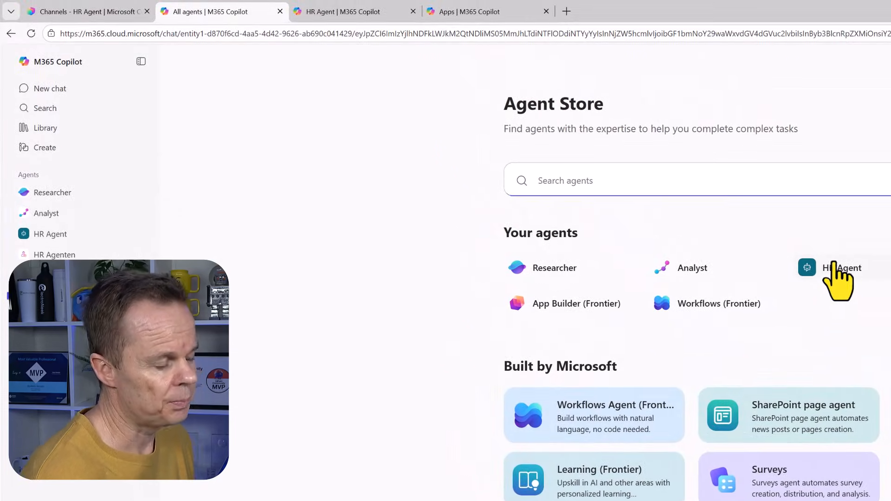
pyautogui.click(31, 33)
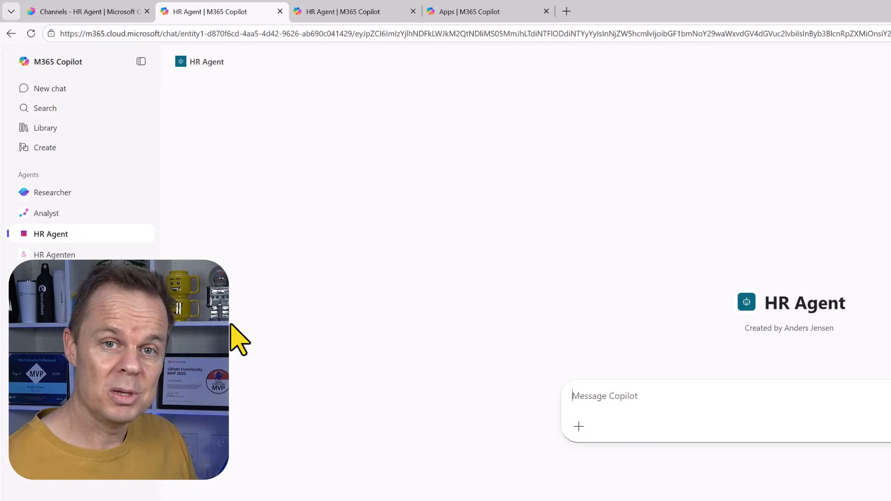
pyautogui.press('F5')
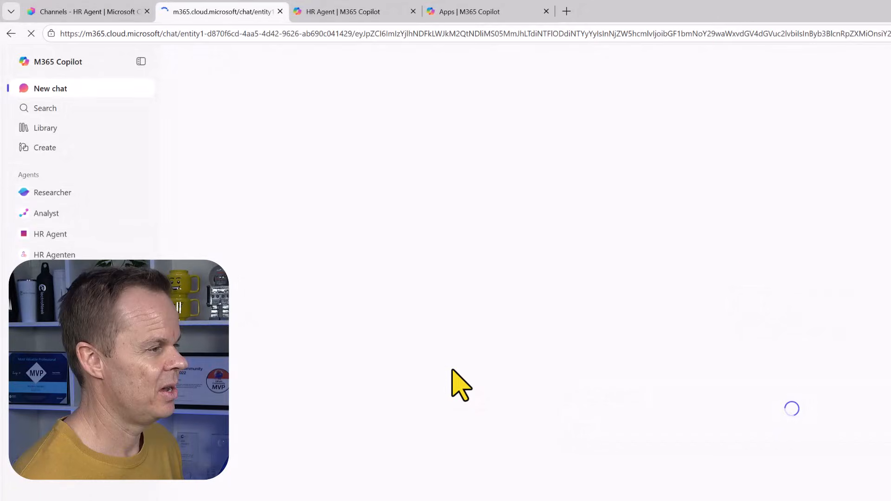